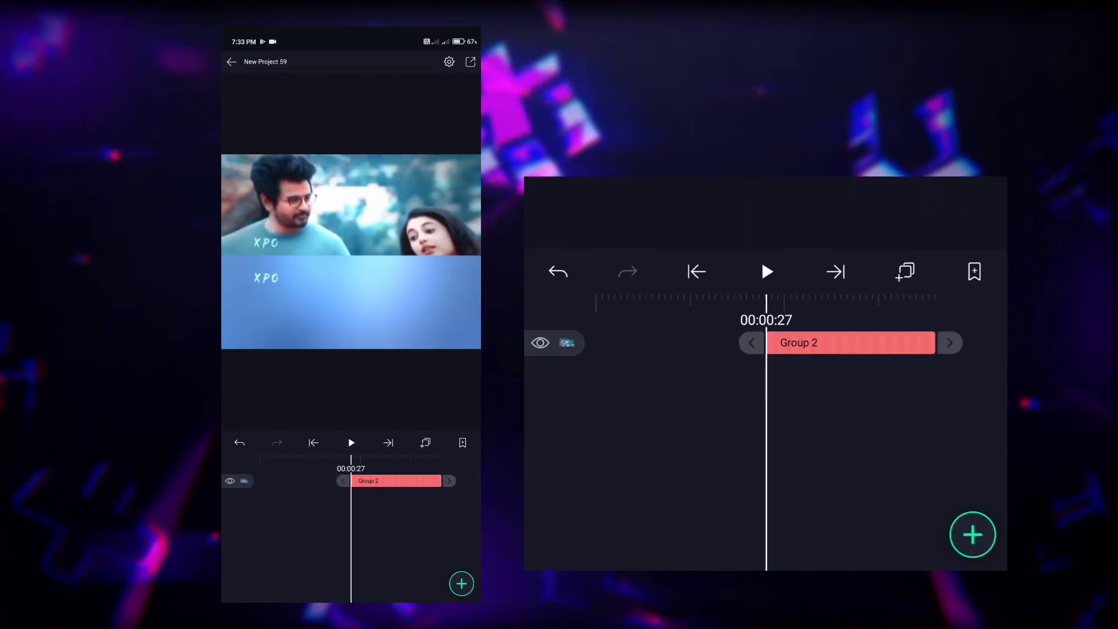
Switch Group 2 to Move and drag it left twice to set position keyframes.
{"action": "left_click", "coordinate": [978, 498]}
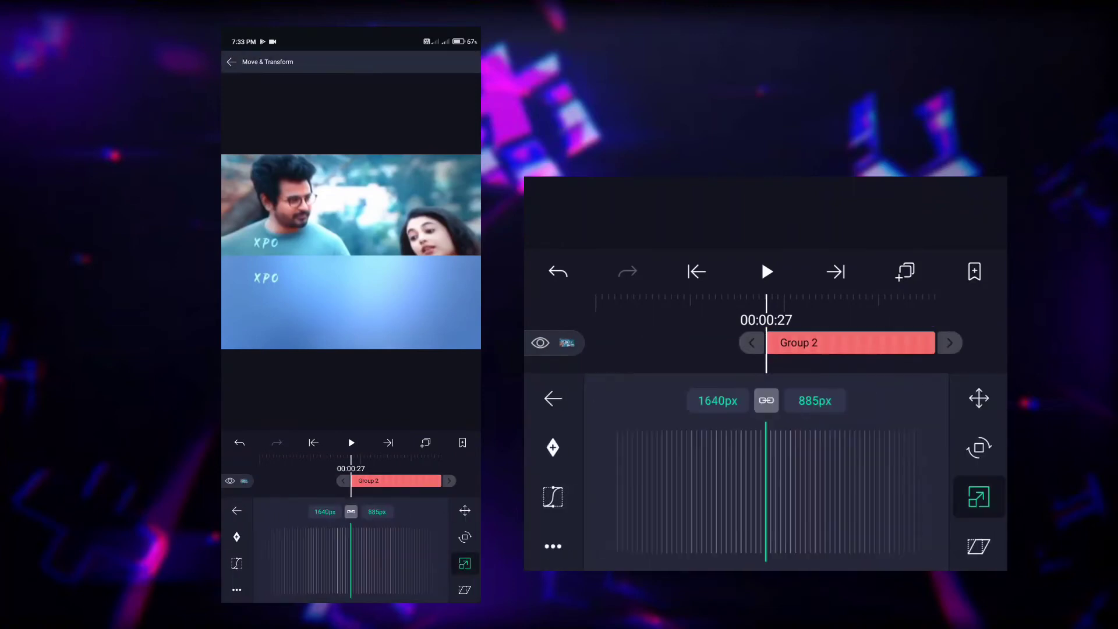
{"action": "left_click", "coordinate": [978, 398]}
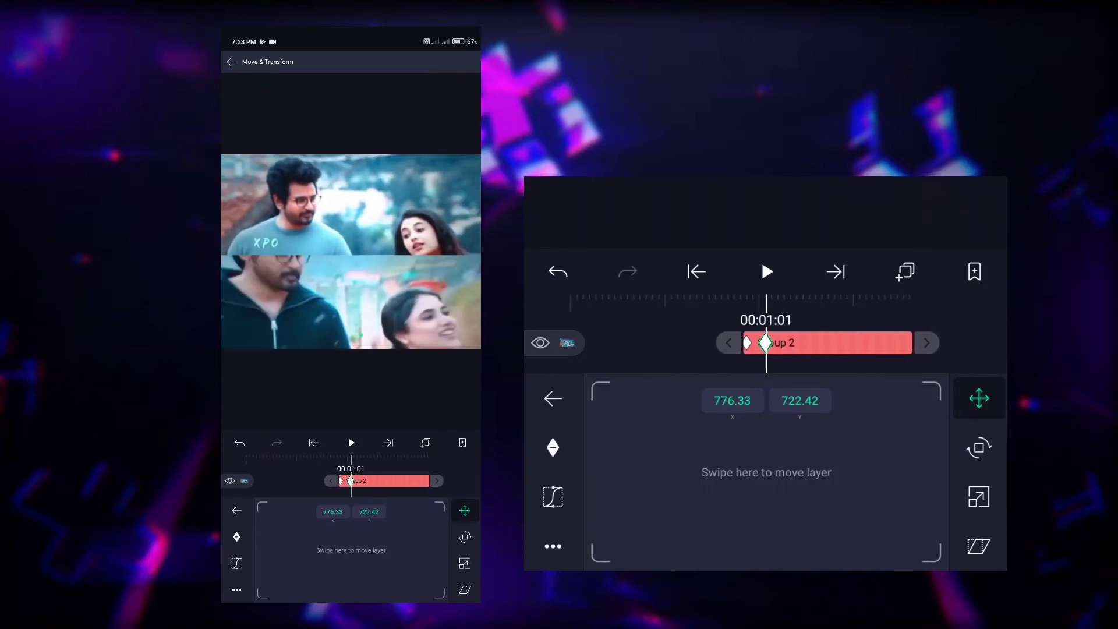
{"action": "left_click_drag", "start_coordinate": [829, 489], "coordinate": [664, 486]}
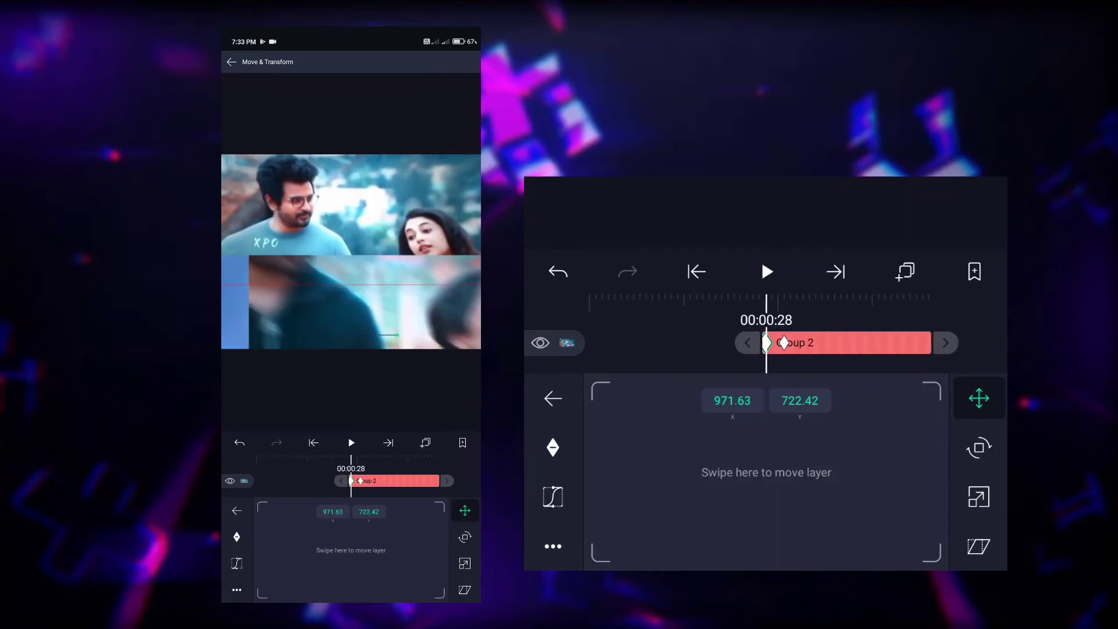
{"action": "left_click_drag", "start_coordinate": [769, 472], "coordinate": [716, 486]}
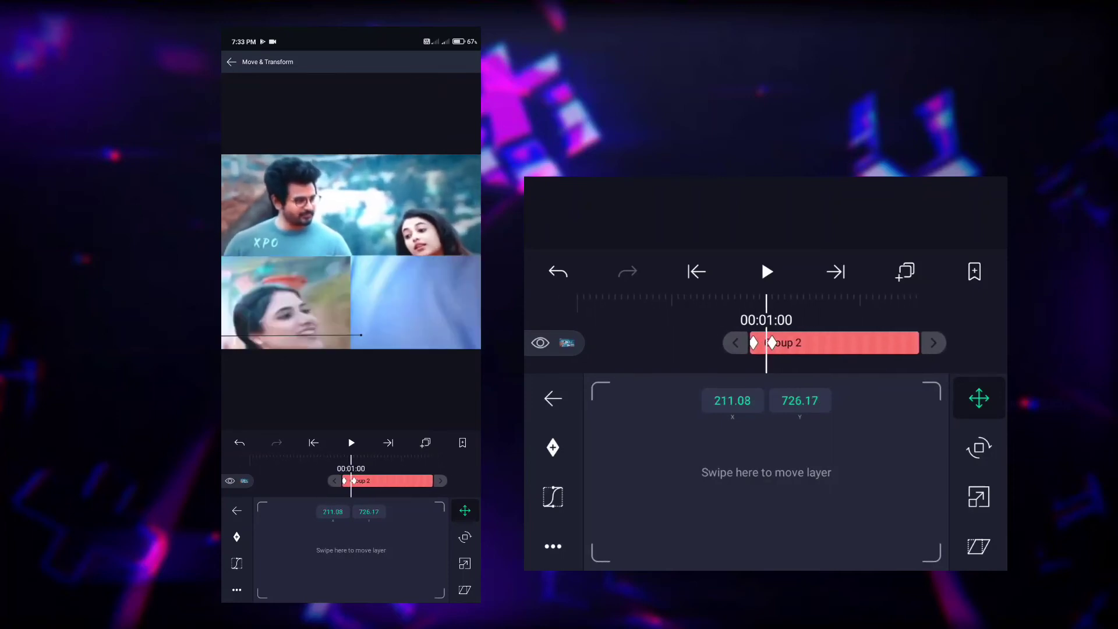
Shape Group 2's keyframe into a sharp Cubic Bezier ease-in, then return to the timeline.
{"action": "left_click", "coordinate": [552, 447]}
{"action": "left_click_drag", "start_coordinate": [663, 497], "coordinate": [597, 448]}
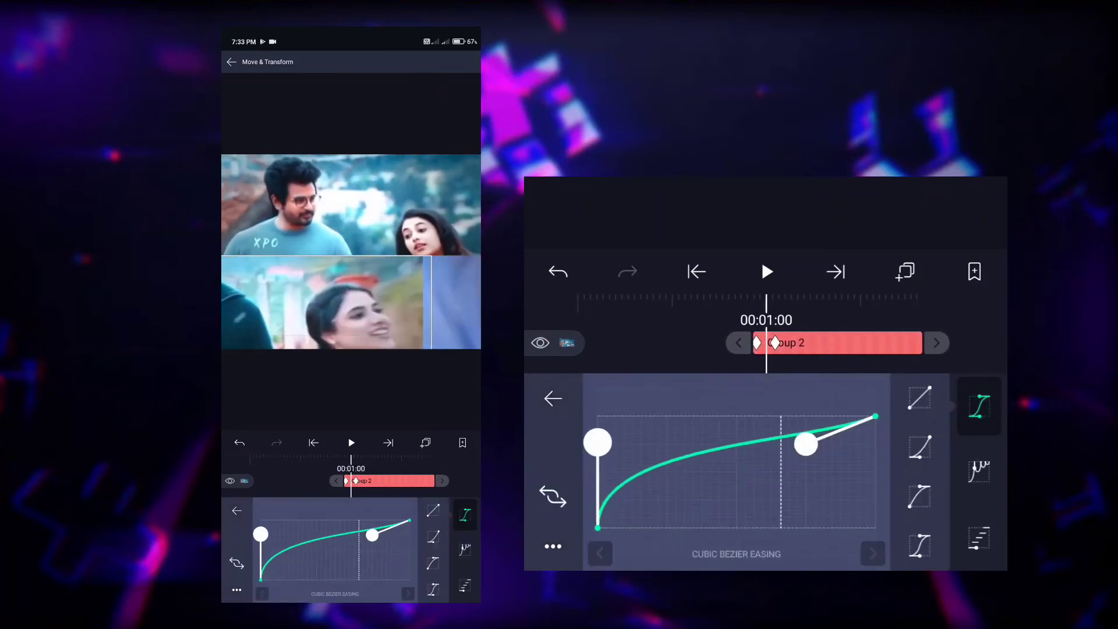
{"action": "left_click_drag", "start_coordinate": [805, 445], "coordinate": [875, 459]}
{"action": "left_click_drag", "start_coordinate": [597, 449], "coordinate": [834, 525]}
{"action": "left_click_drag", "start_coordinate": [875, 472], "coordinate": [875, 493]}
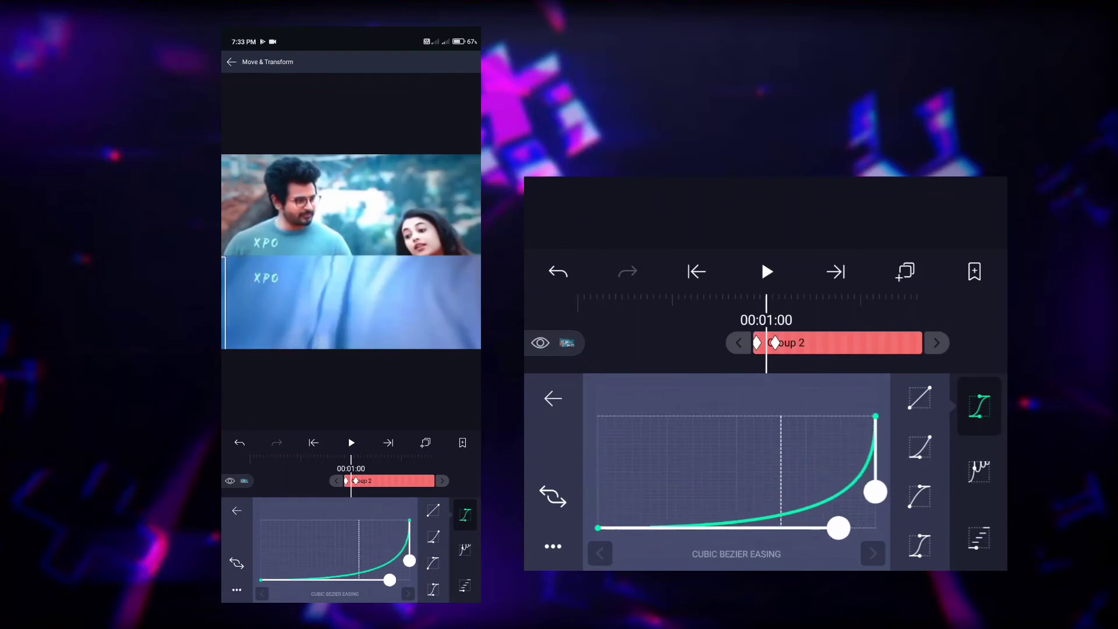
{"action": "left_click_drag", "start_coordinate": [836, 526], "coordinate": [865, 525]}
{"action": "left_click", "coordinate": [553, 399]}
{"action": "left_click", "coordinate": [768, 272]}
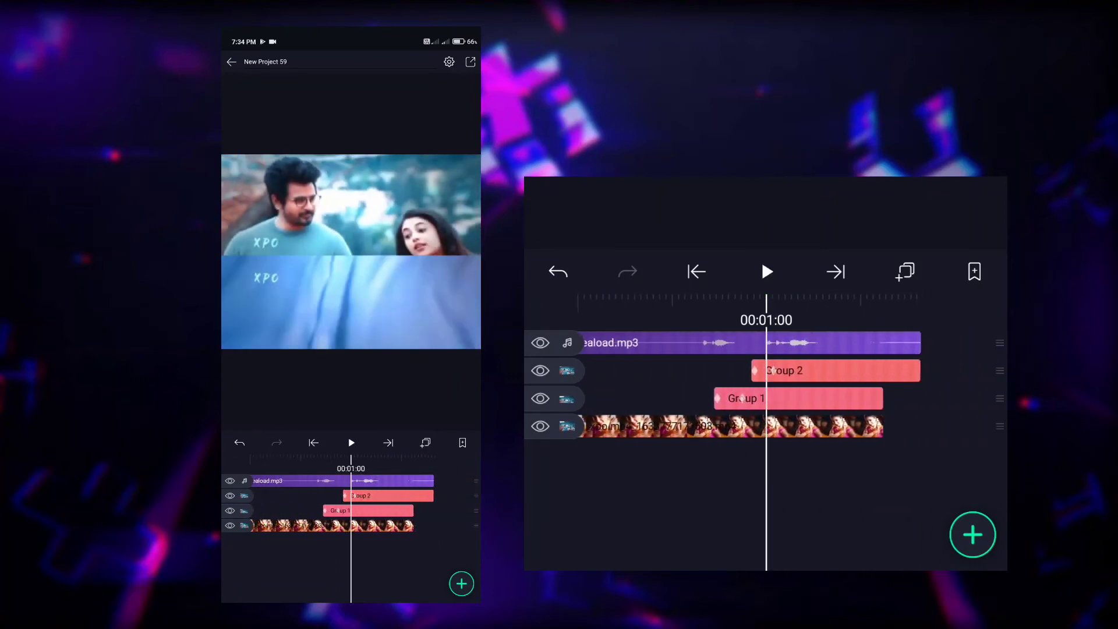
{"action": "left_click", "coordinate": [716, 426]}
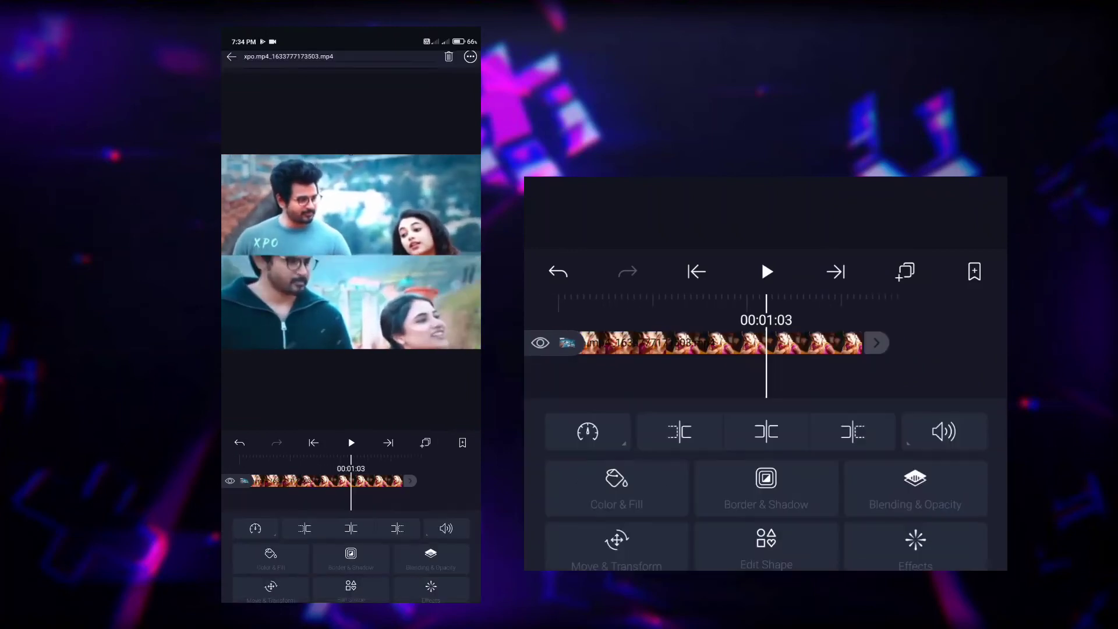